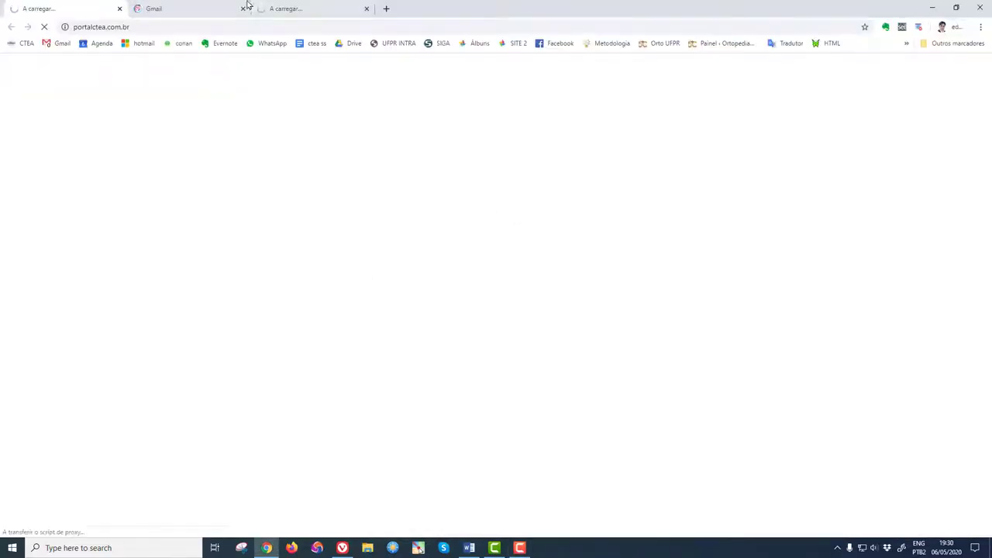
Bring up Chrome on the PORTAL CTEA page and close the Gmail and calendar tabs
{"action": "left_click", "coordinate": [232, 9]}
{"action": "left_click", "coordinate": [244, 8]}
{"action": "left_click", "coordinate": [243, 8]}
Search the web for 'periodicos capes', open the CAPES periodicals portal and dismiss its notice
{"action": "left_click", "coordinate": [214, 21]}
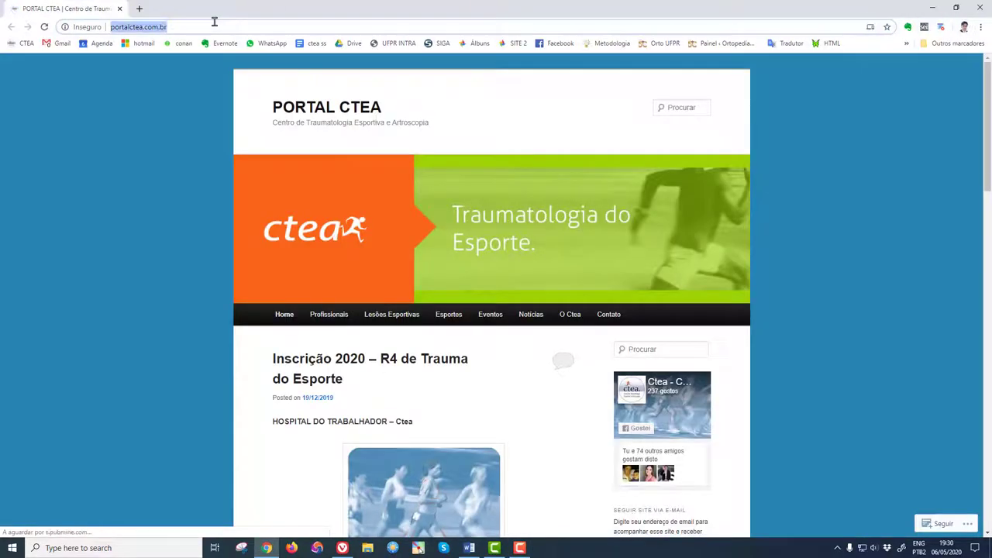
{"action": "type", "text": "perio"}
{"action": "key", "text": "Return"}
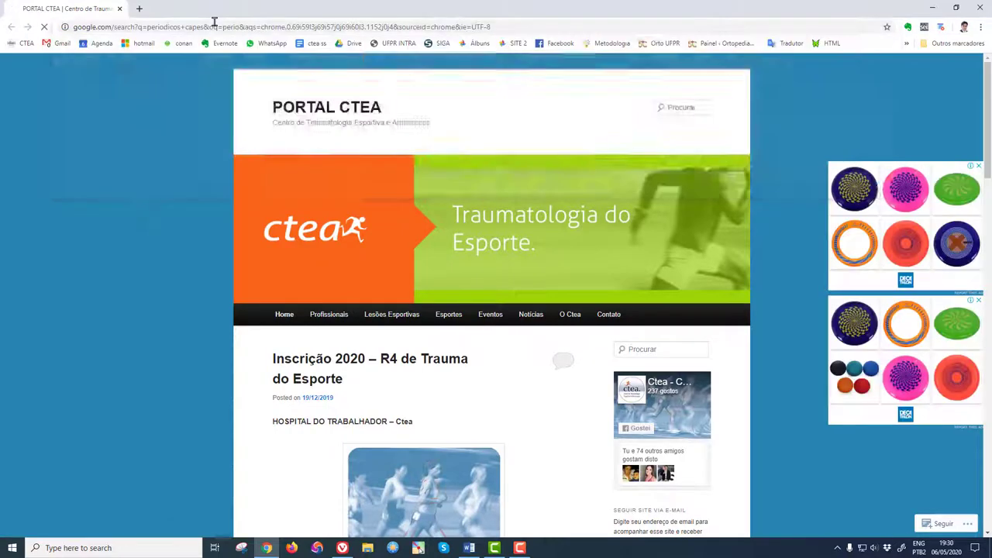
{"action": "left_click", "coordinate": [126, 221]}
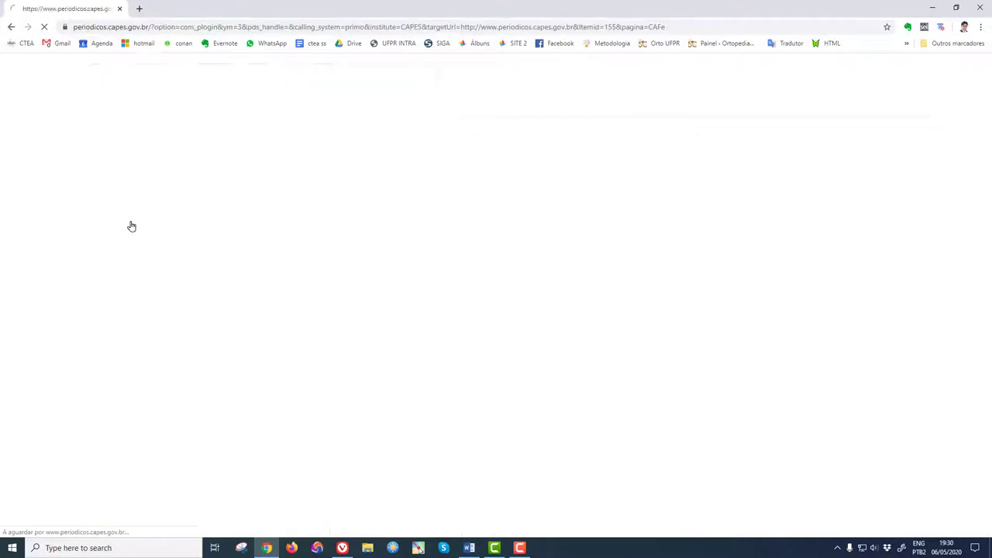
{"action": "left_click", "coordinate": [620, 176]}
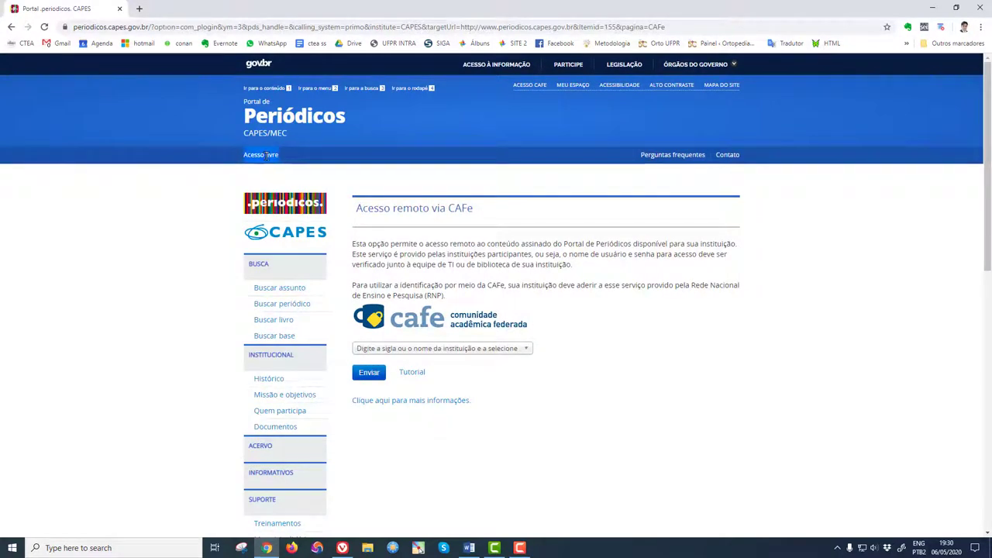
Choose UFPR as the CAFe remote-access institution and log in with university credentials
{"action": "left_click", "coordinate": [368, 350]}
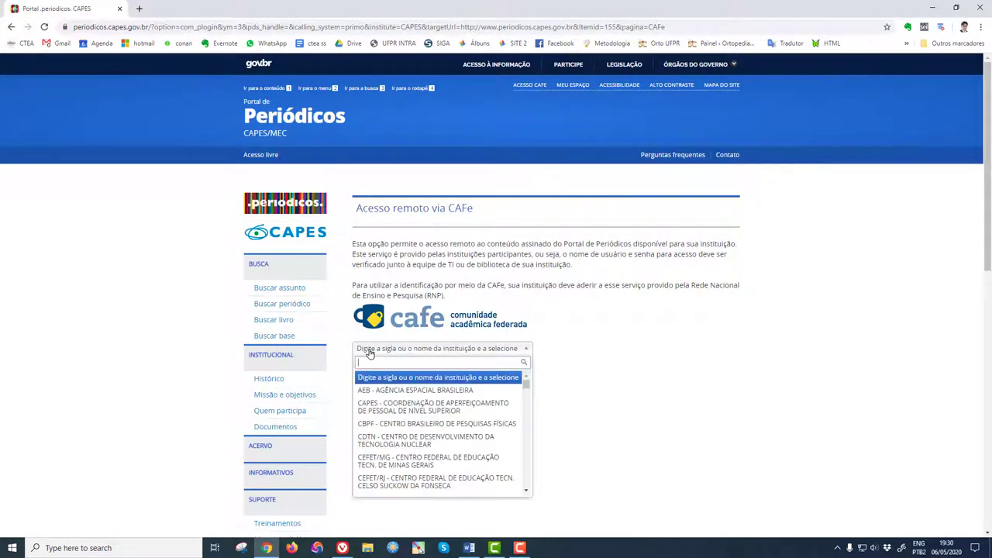
{"action": "type", "text": "ufpr"}
{"action": "key", "text": "Return"}
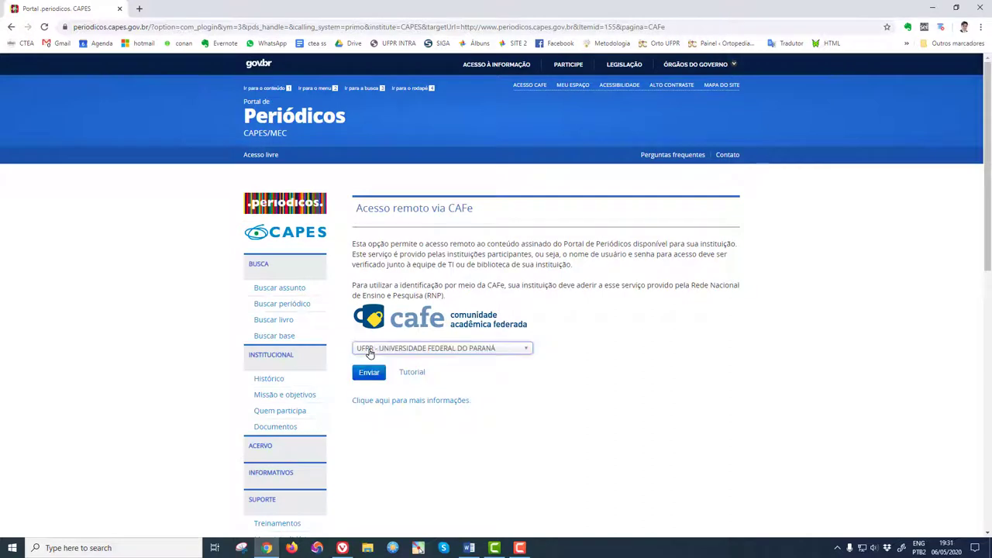
{"action": "left_click", "coordinate": [376, 374]}
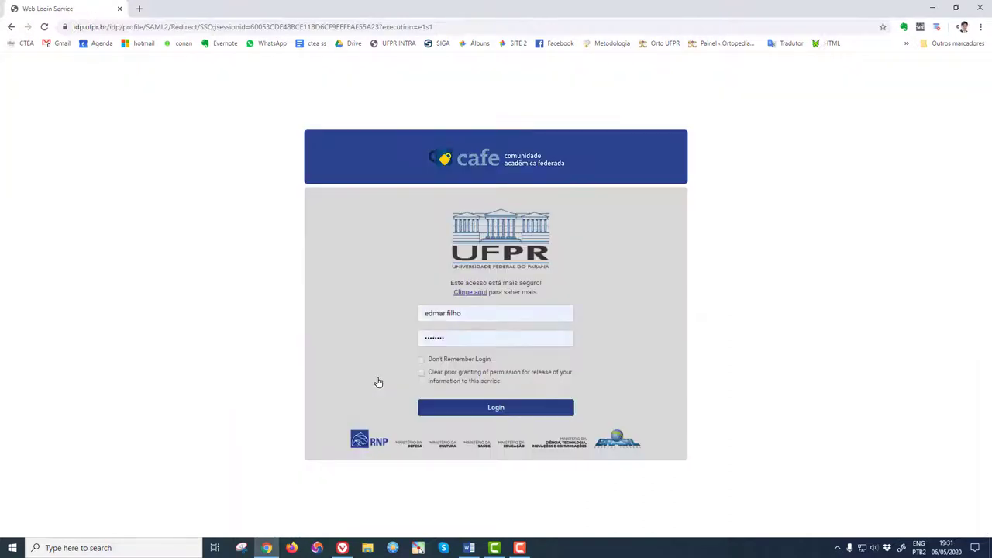
{"action": "left_click", "coordinate": [433, 408]}
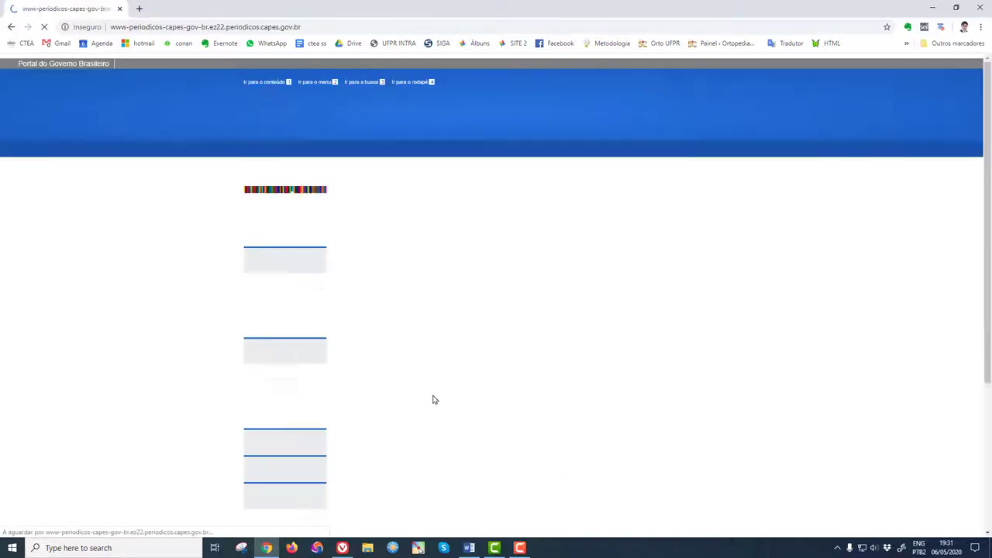
Search the Base tab for 'embase' and open the EMBASE (Elsevier) database
{"action": "left_click", "coordinate": [377, 409]}
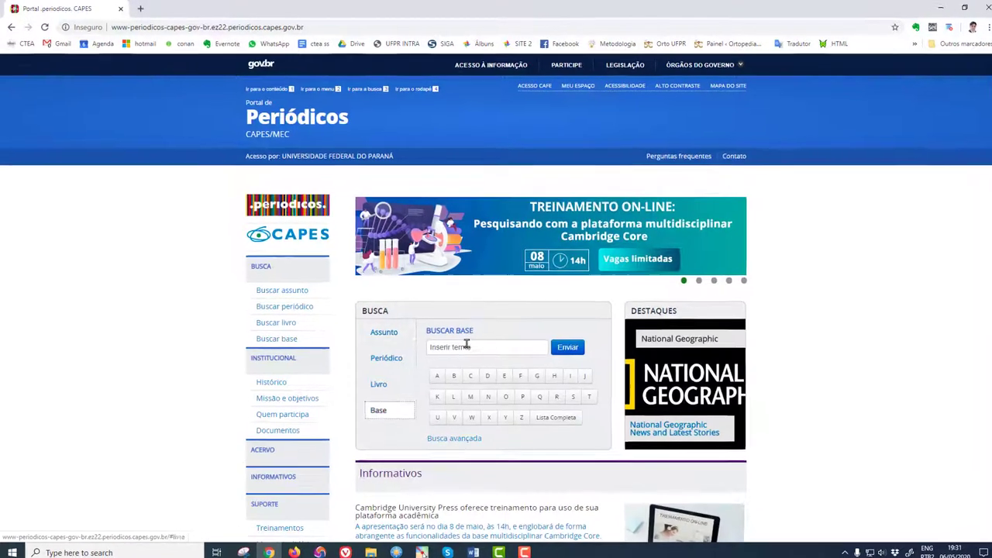
{"action": "left_click", "coordinate": [463, 346]}
{"action": "type", "text": "embase"}
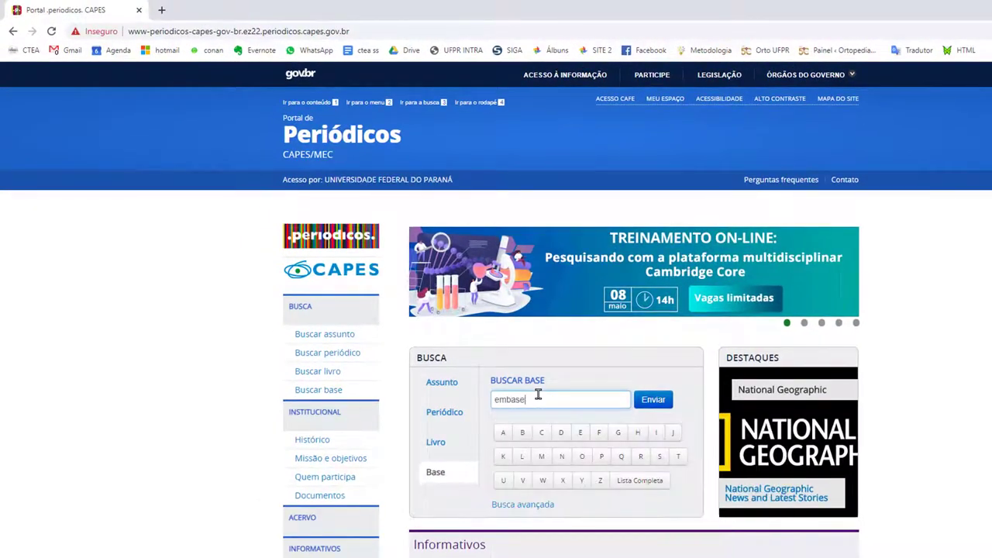
{"action": "key", "text": "Return"}
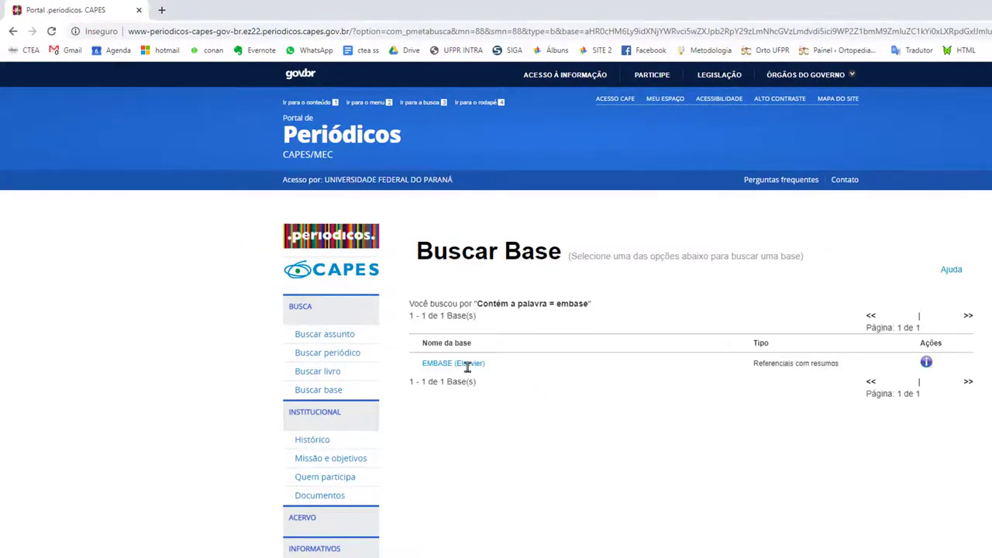
{"action": "left_click_drag", "start_coordinate": [482, 366], "coordinate": [423, 367]}
{"action": "left_click", "coordinate": [451, 421]}
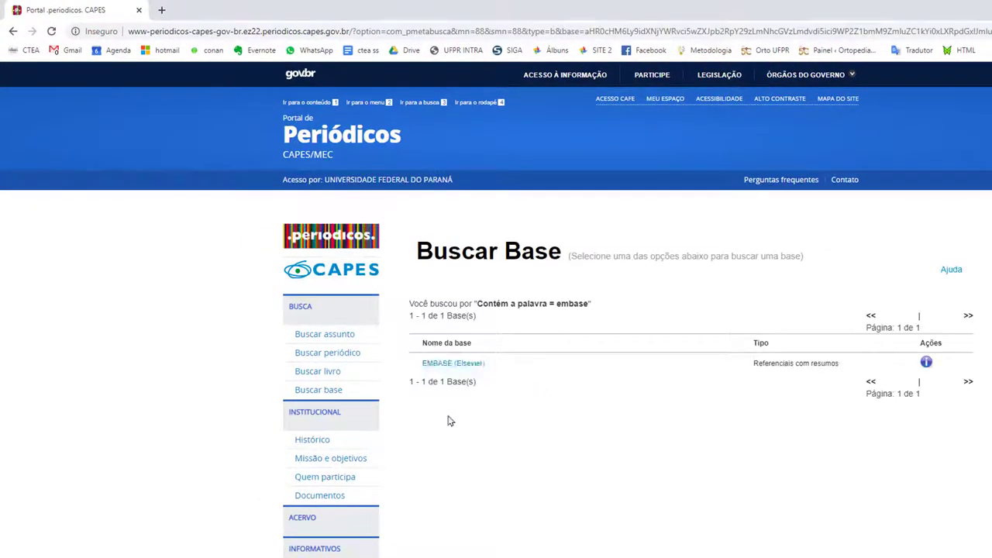
{"action": "left_click", "coordinate": [455, 365]}
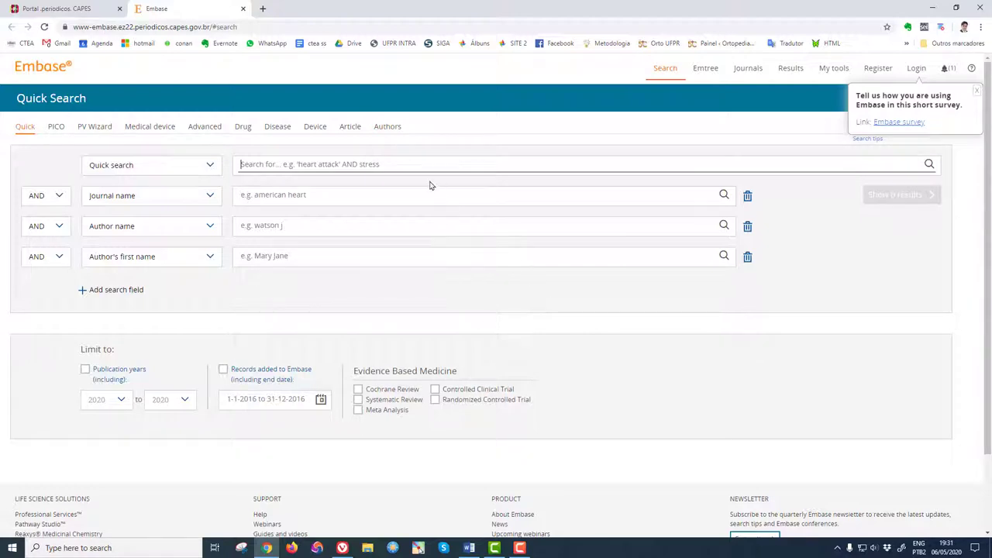
From Embase's Login options, choose 'Click here to activate' under Remote access activation
{"action": "left_click", "coordinate": [917, 69]}
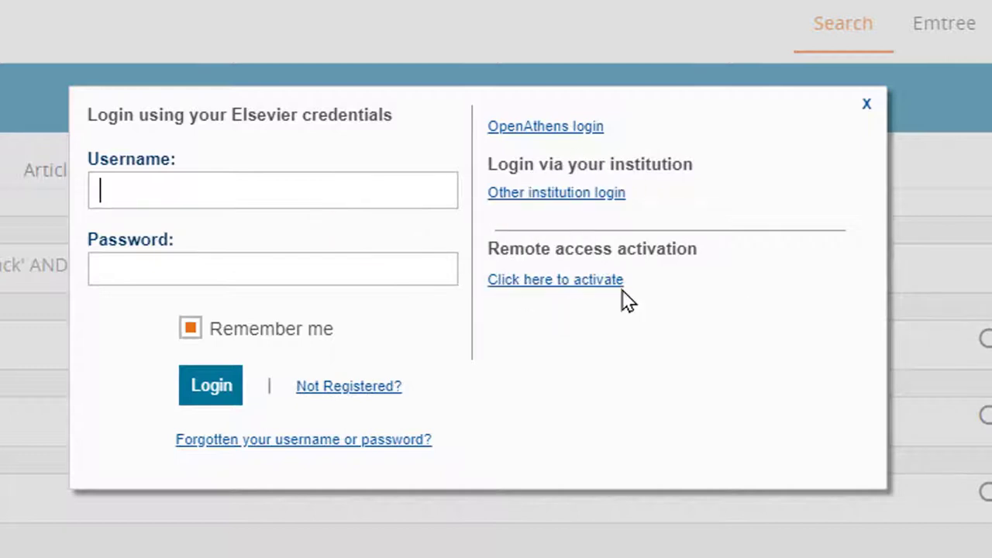
{"action": "left_click", "coordinate": [546, 281]}
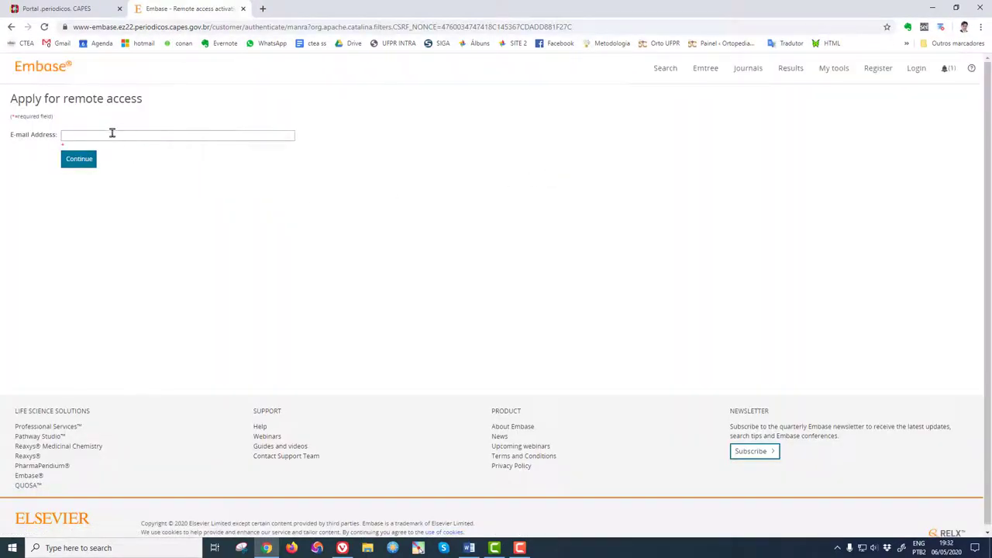
Submit the institutional e-mail address for remote access, then switch to the Outlook mailbox
{"action": "left_click", "coordinate": [103, 134]}
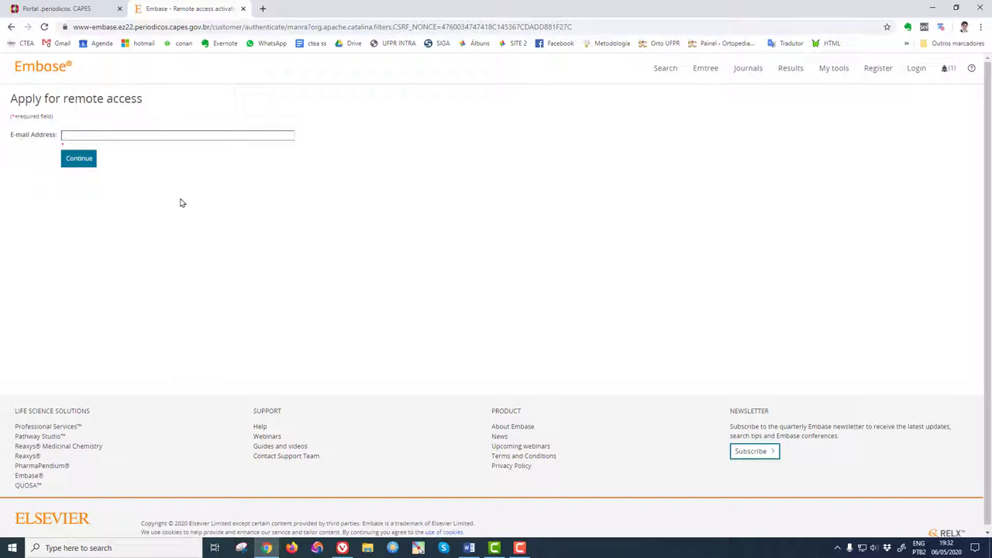
{"action": "left_click", "coordinate": [79, 159]}
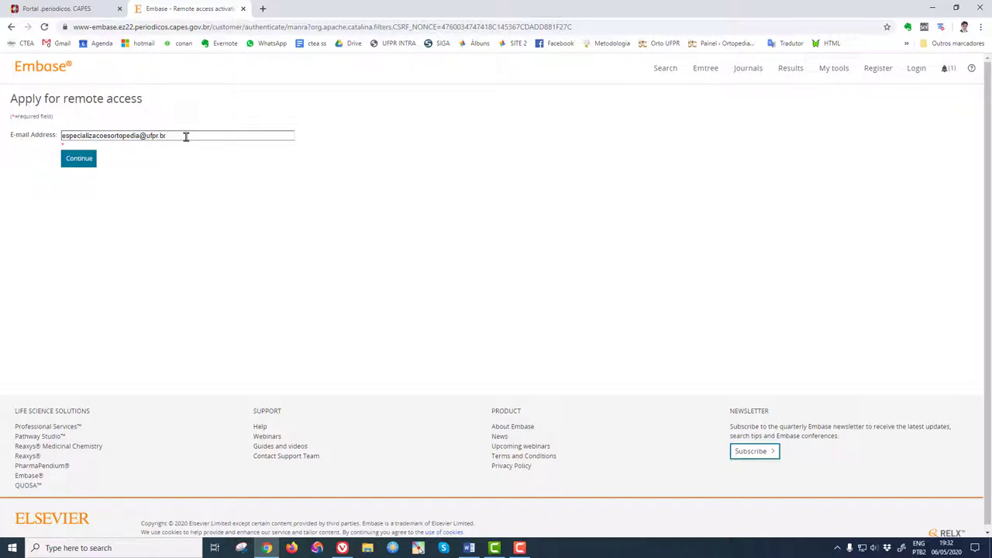
{"action": "left_click", "coordinate": [82, 159]}
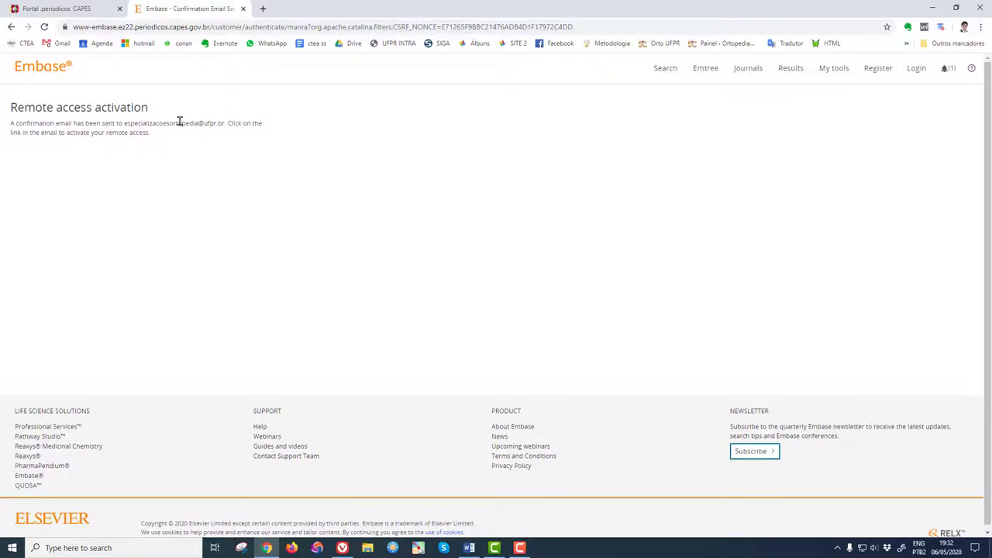
{"action": "left_click", "coordinate": [343, 548]}
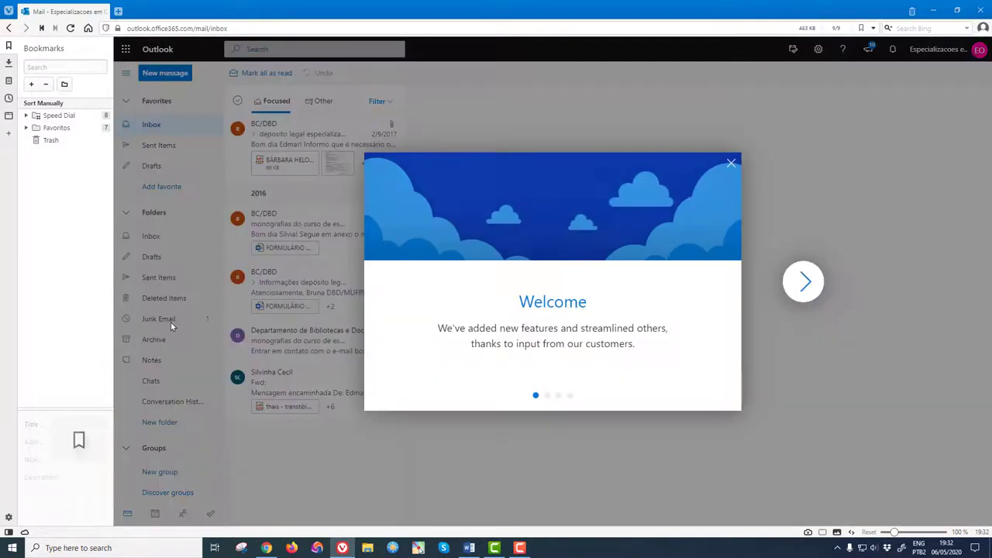
Move the Embase confirmation e-mail out of Junk Email without reporting it
{"action": "left_click", "coordinate": [731, 162]}
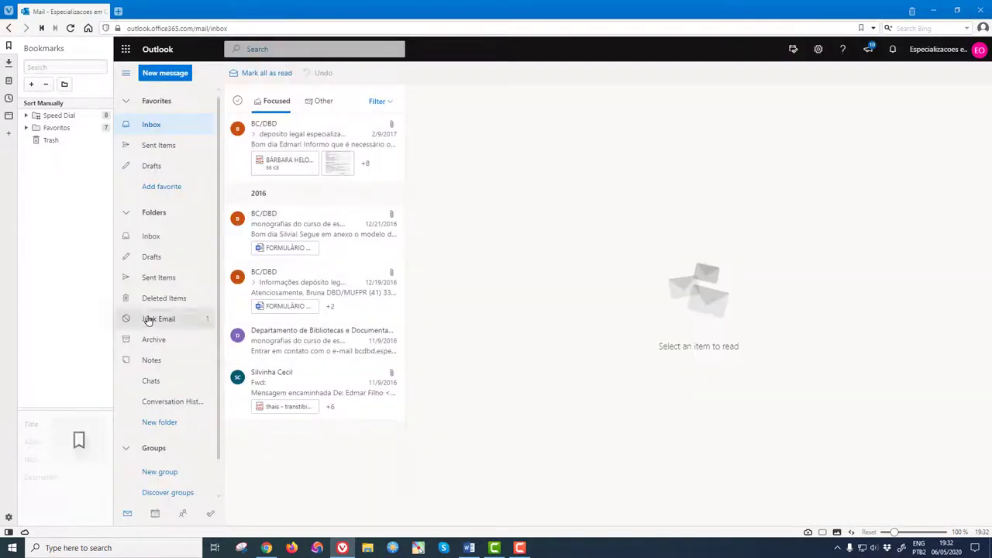
{"action": "left_click", "coordinate": [183, 324]}
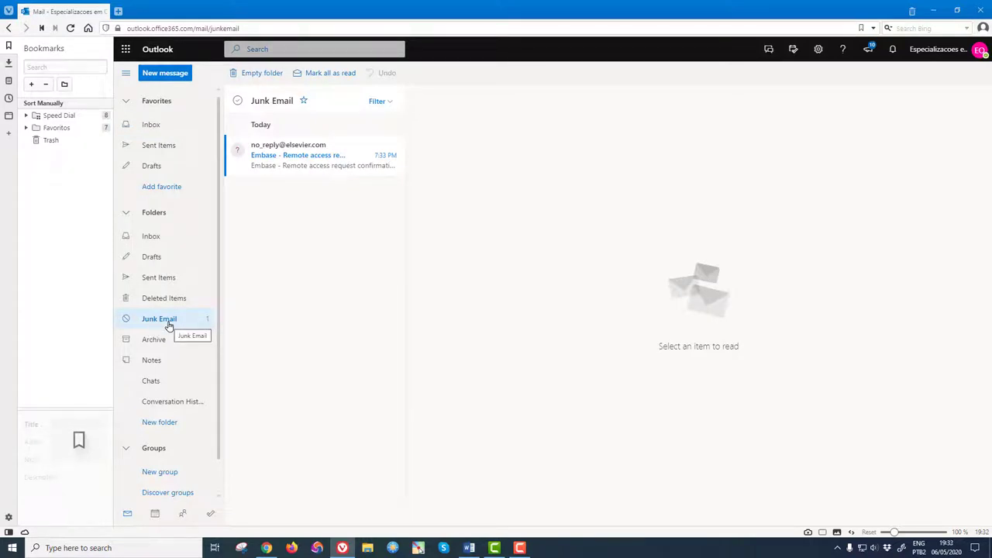
{"action": "right_click", "coordinate": [339, 147]}
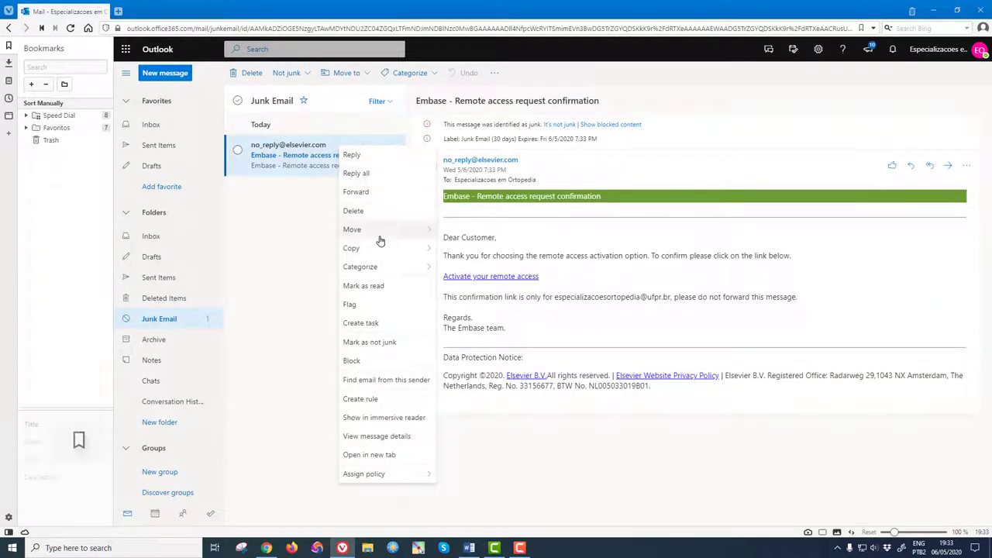
{"action": "left_click", "coordinate": [377, 342]}
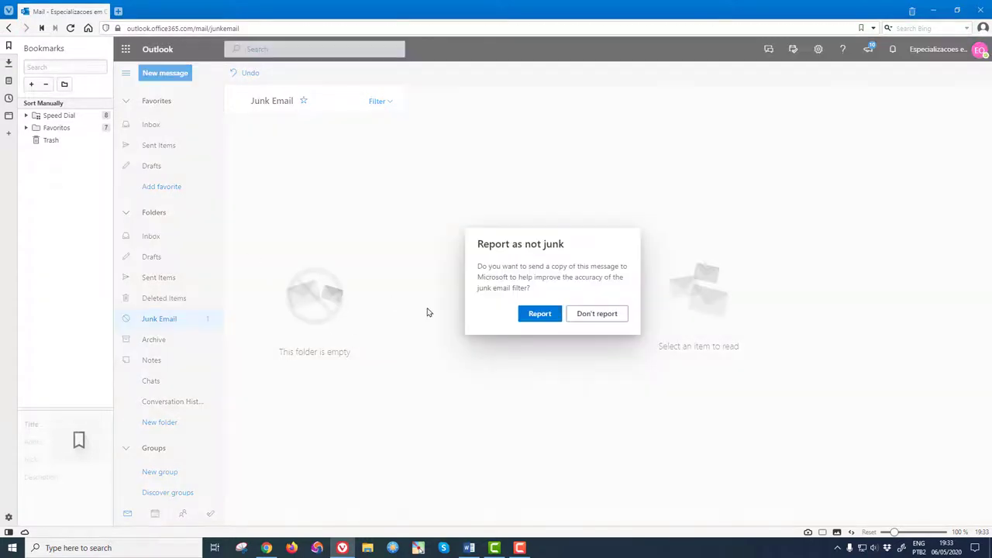
{"action": "left_click", "coordinate": [595, 316]}
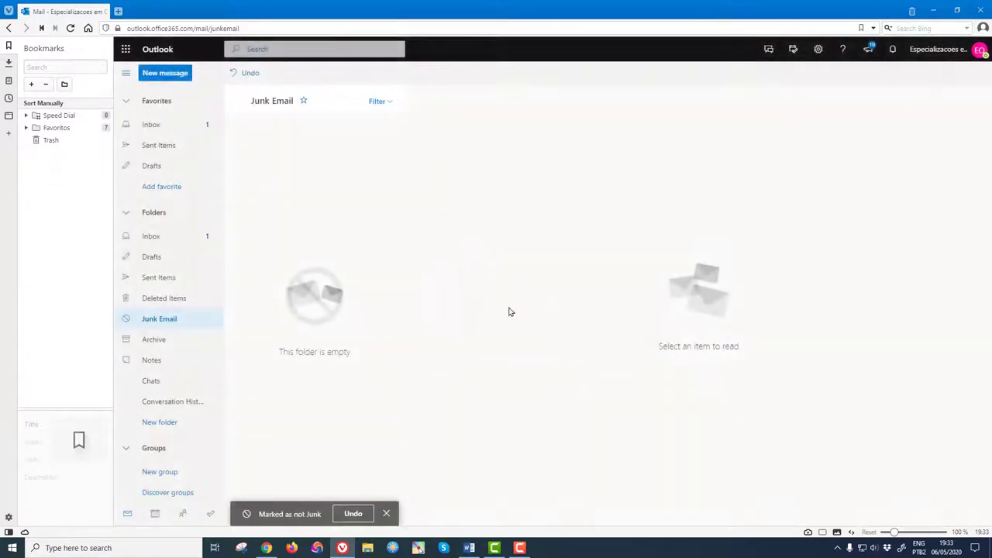
Open the Embase message from the Inbox and follow its 'Activate your remote access' link
{"action": "left_click", "coordinate": [152, 127]}
{"action": "left_click", "coordinate": [291, 134]}
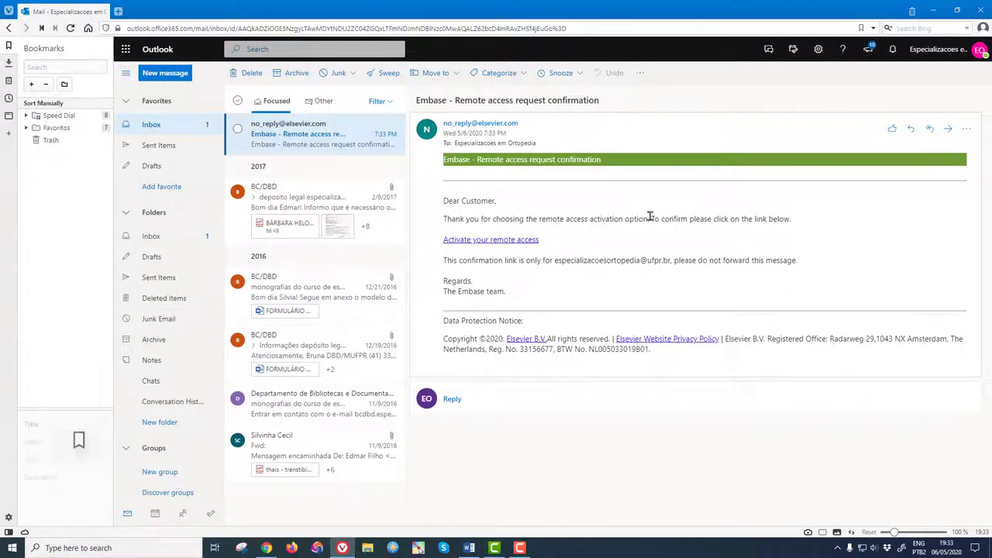
{"action": "left_click", "coordinate": [512, 240]}
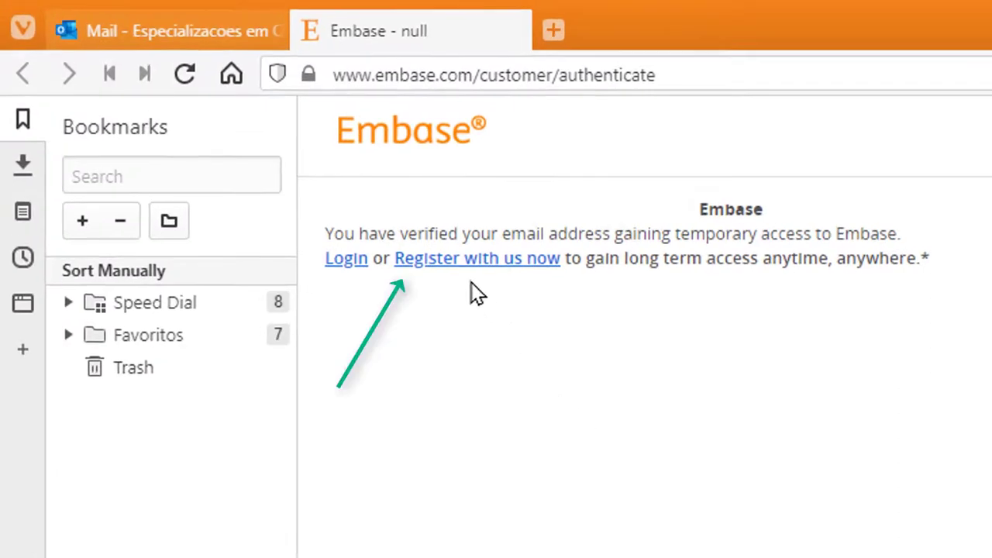
On the Embase registration form, enter the user's first name, family name and institutional e-mail
{"action": "left_click", "coordinate": [483, 269]}
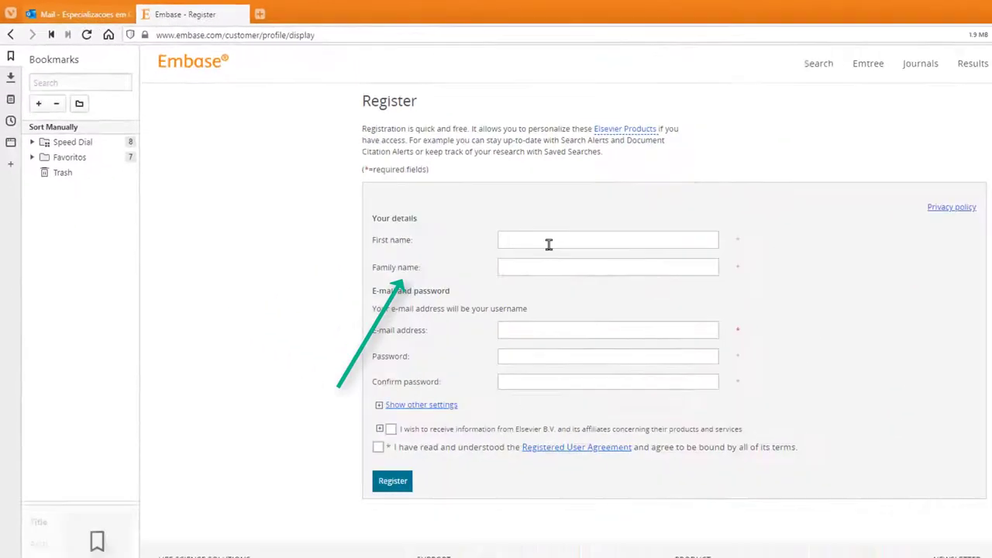
{"action": "left_click", "coordinate": [548, 243]}
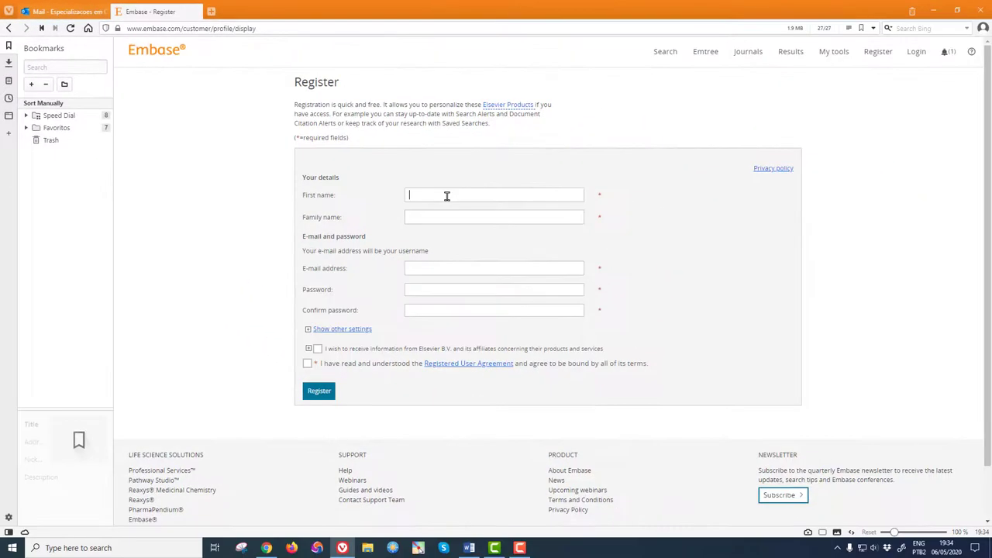
{"action": "left_click", "coordinate": [456, 217]}
{"action": "left_click", "coordinate": [456, 266]}
{"action": "triple_click", "coordinate": [454, 266]}
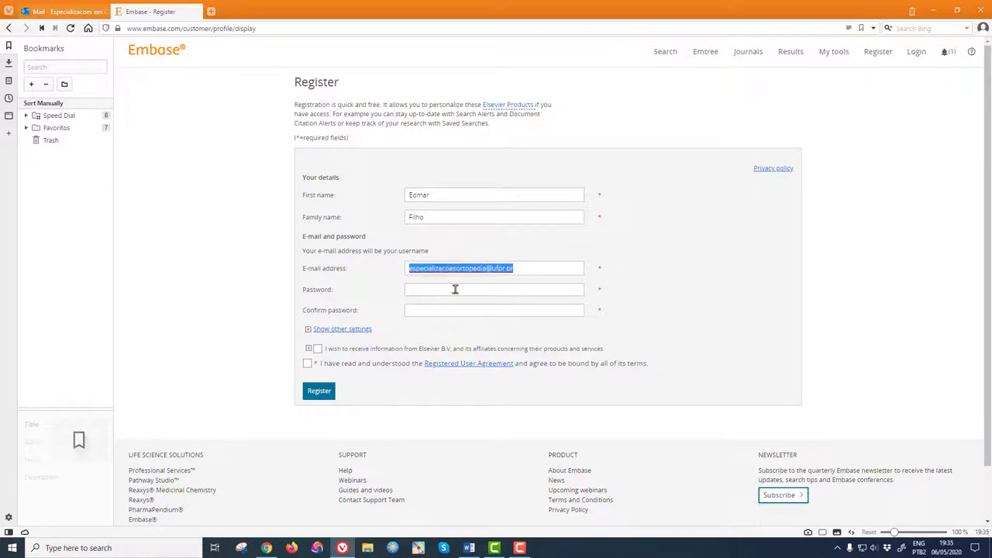
Enter and confirm the account password, accept the user agreement and submit the registration
{"action": "left_click", "coordinate": [454, 291]}
{"action": "left_click", "coordinate": [464, 309]}
{"action": "type", "text": "••"}
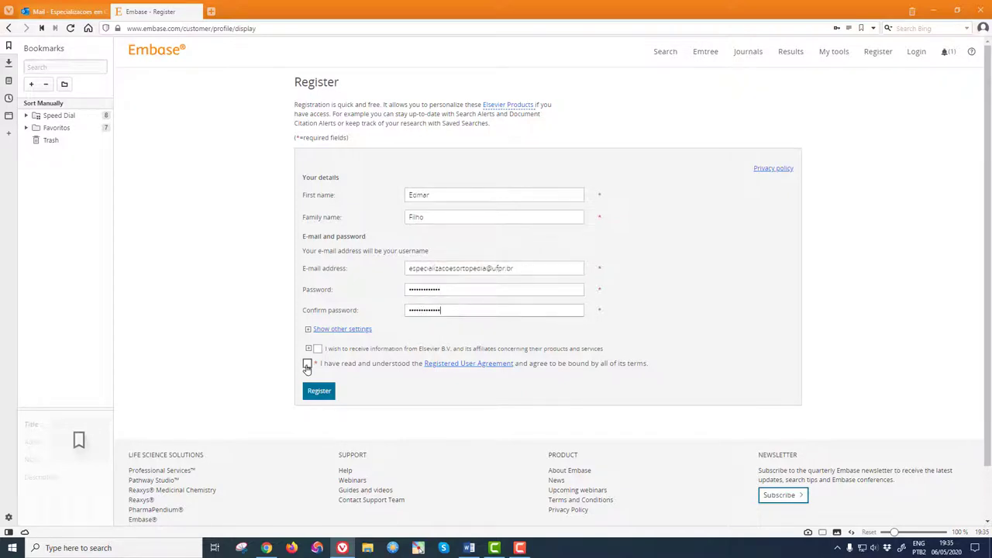
{"action": "left_click", "coordinate": [307, 364]}
{"action": "left_click", "coordinate": [319, 391]}
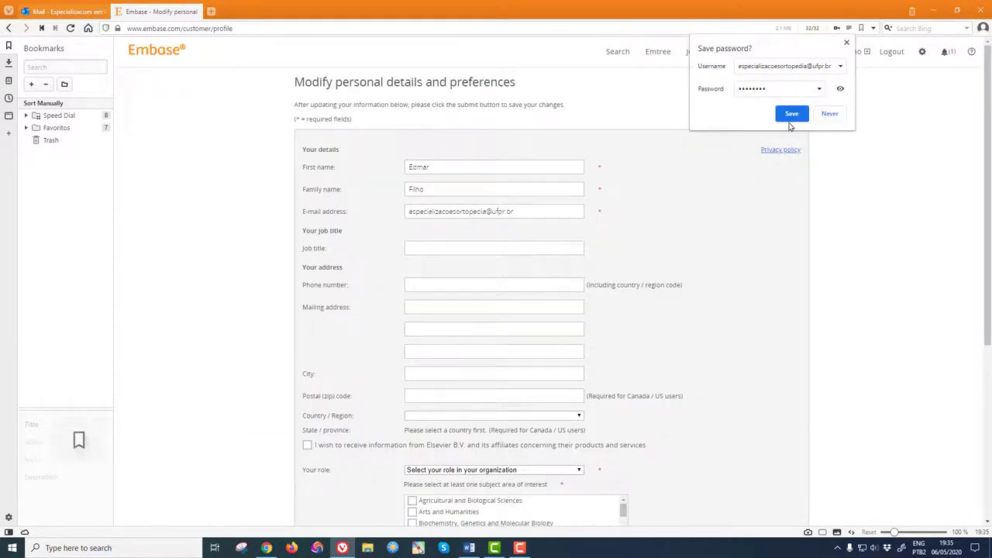
Save the new login in the browser, submit the personal details, then log out of Embase
{"action": "left_click", "coordinate": [792, 115]}
{"action": "scroll", "coordinate": [526, 359], "scroll_direction": "down", "scroll_amount": 2}
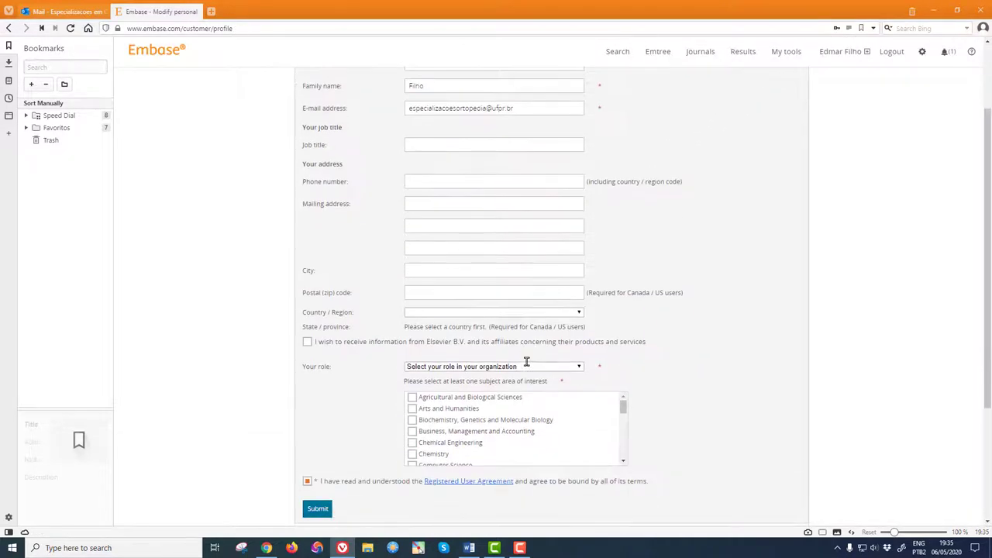
{"action": "scroll", "coordinate": [527, 363], "scroll_direction": "down", "scroll_amount": 2}
{"action": "left_click", "coordinate": [325, 407]}
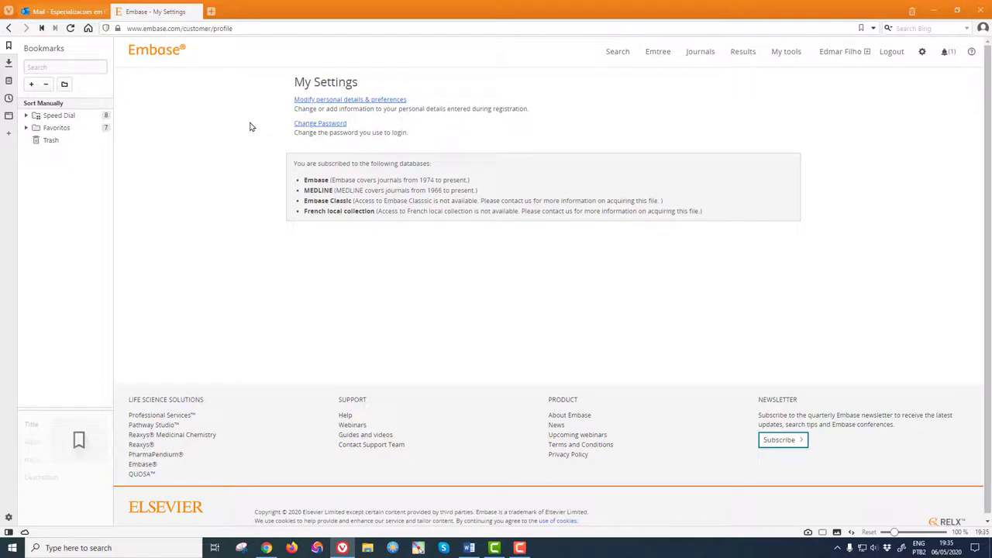
{"action": "left_click", "coordinate": [892, 53]}
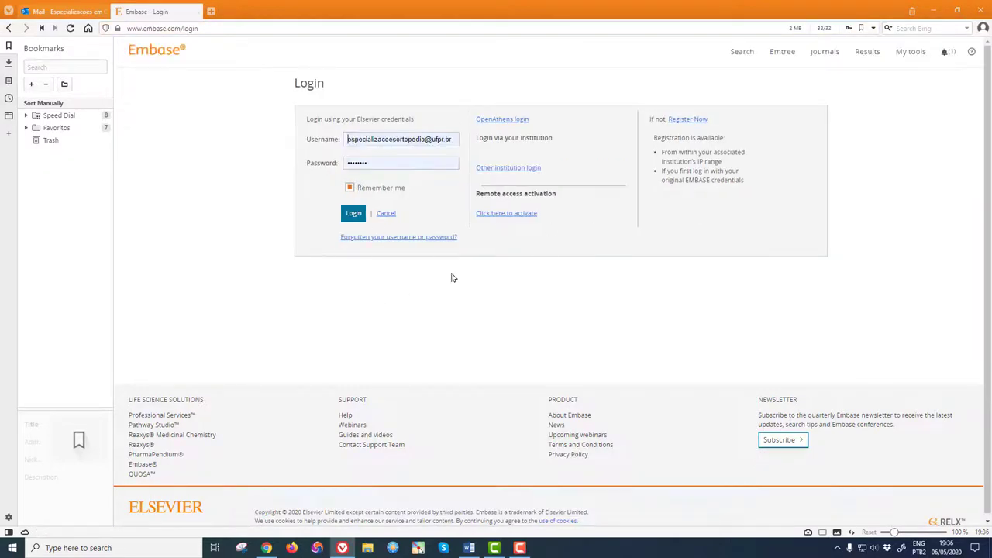
Load embase.com/login in a new tab, log in with the saved account, then switch to Firefox
{"action": "left_click", "coordinate": [204, 29]}
{"action": "key", "text": "ctrl+c"}
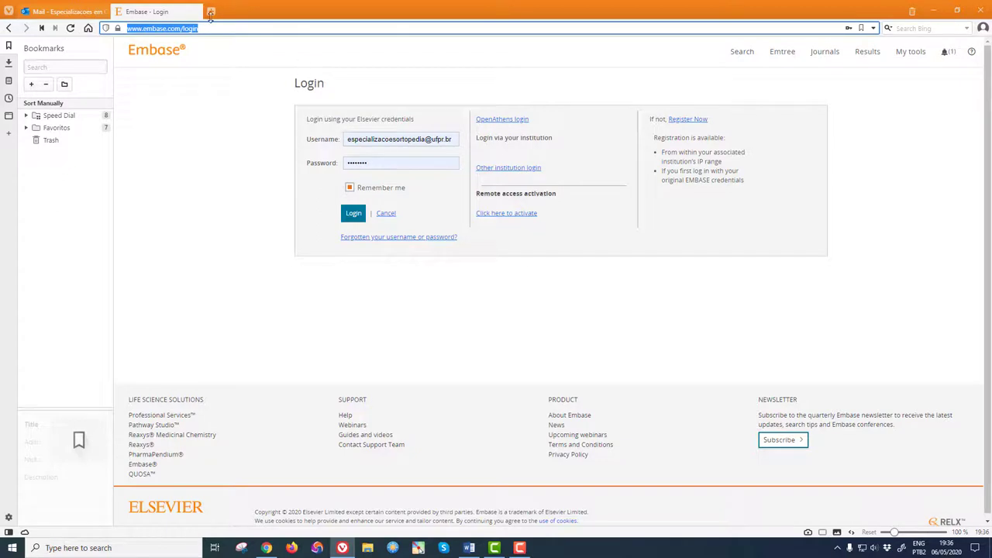
{"action": "left_click", "coordinate": [210, 12]}
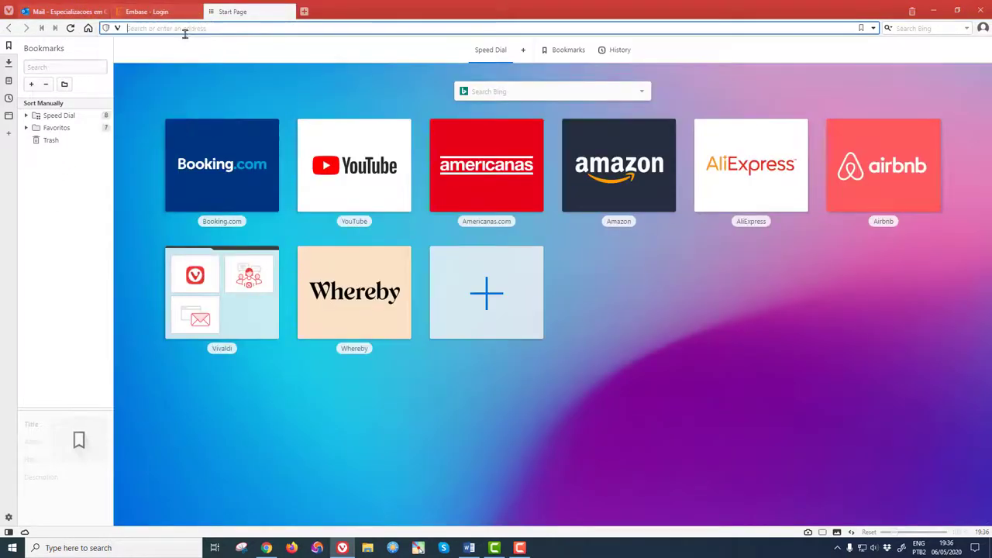
{"action": "left_click", "coordinate": [277, 29]}
{"action": "key", "text": "ctrl+v"}
{"action": "key", "text": "BackSpace"}
{"action": "key", "text": "BackSpace"}
{"action": "key", "text": "BackSpace"}
{"action": "key", "text": "BackSpace"}
{"action": "key", "text": "BackSpace"}
{"action": "key", "text": "Return"}
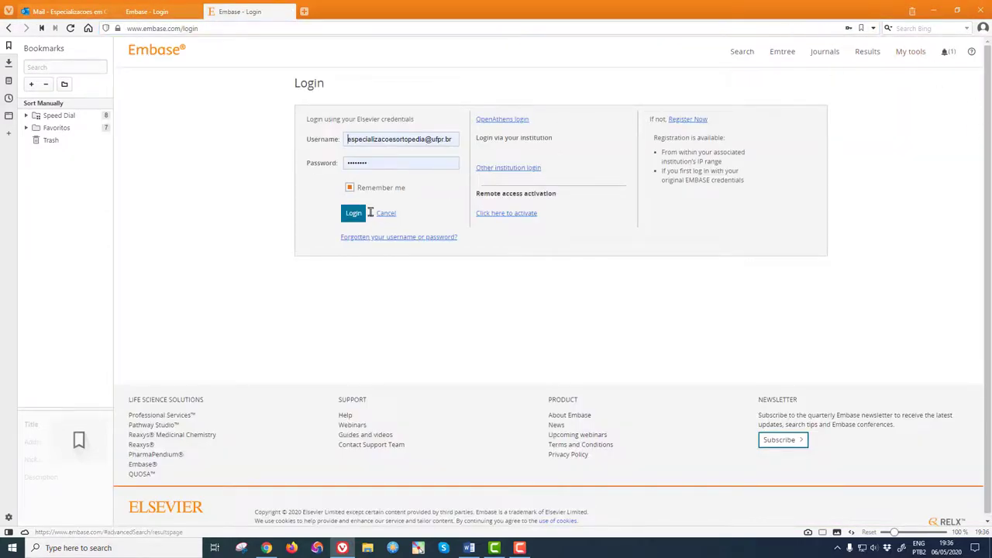
{"action": "left_click", "coordinate": [353, 217]}
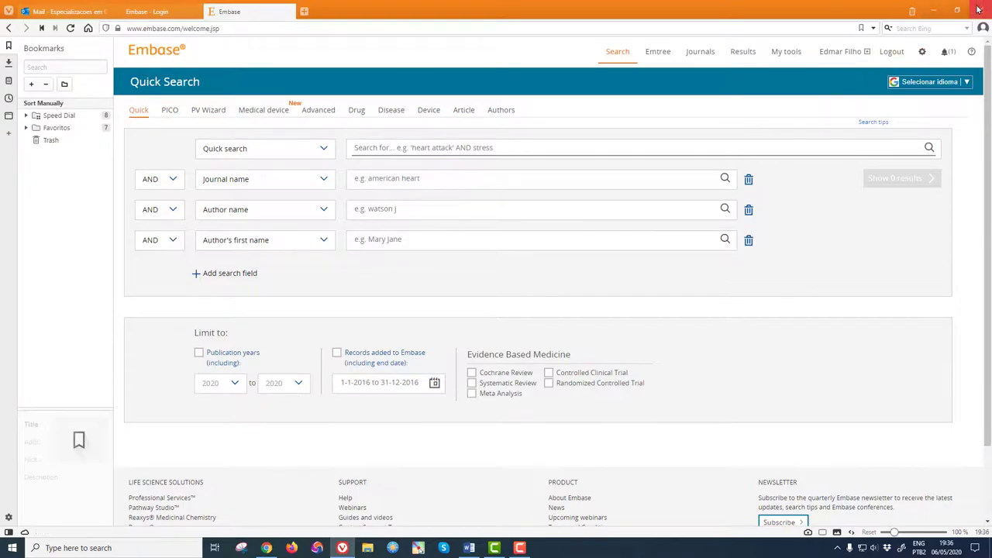
{"action": "left_click", "coordinate": [268, 549]}
{"action": "left_click", "coordinate": [292, 548]}
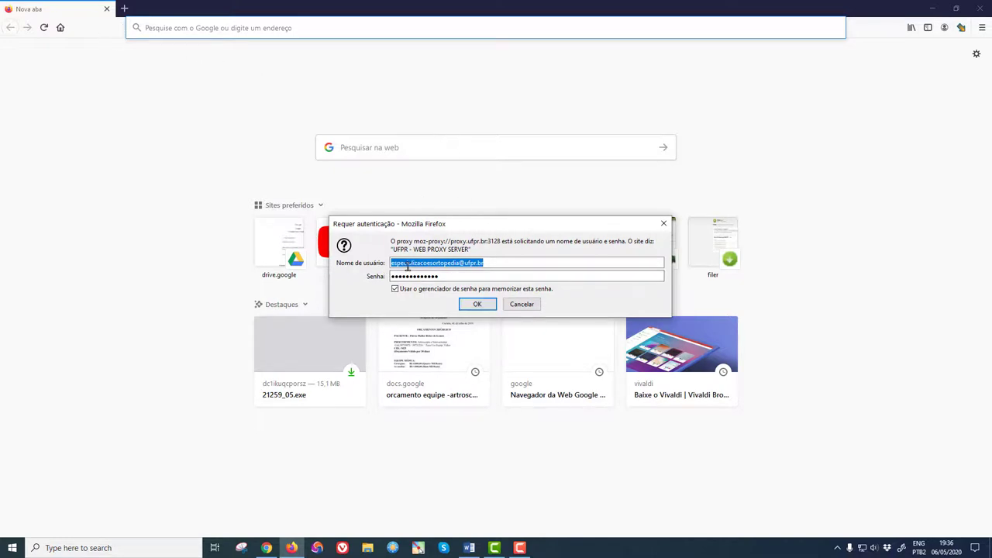
Confirm the UFPR proxy credentials, search for embase, and open the remote access activation request
{"action": "left_click", "coordinate": [476, 304]}
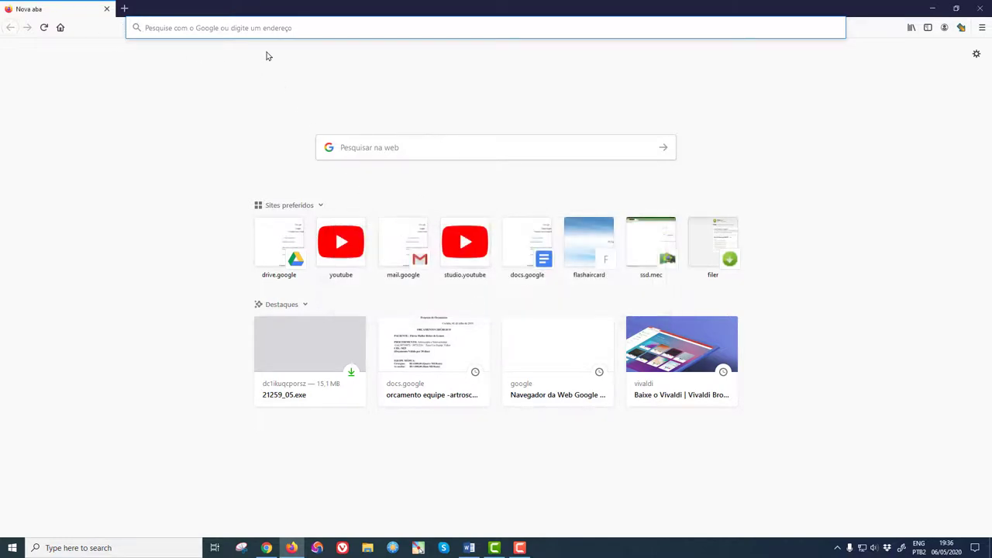
{"action": "type", "text": "embase"}
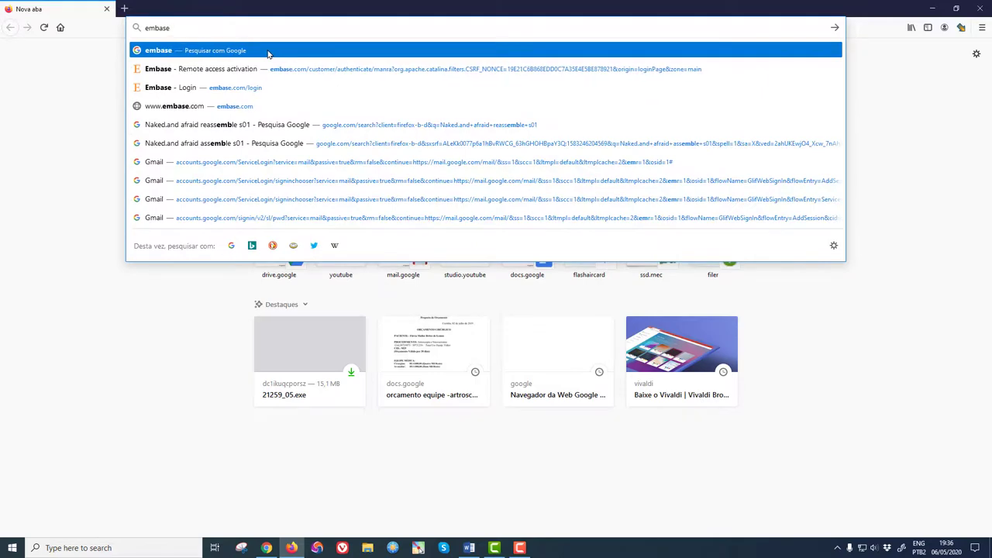
{"action": "key", "text": "Return"}
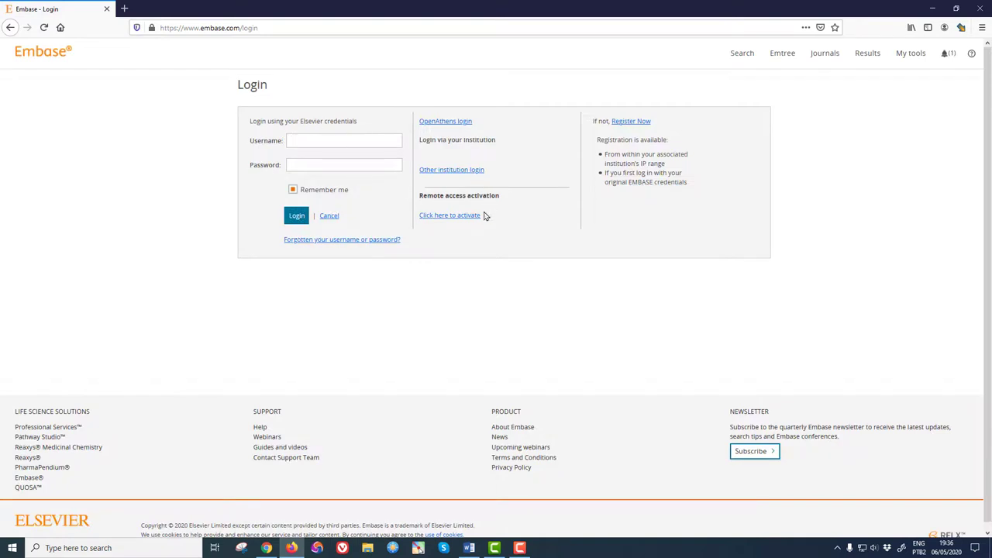
{"action": "left_click", "coordinate": [453, 217]}
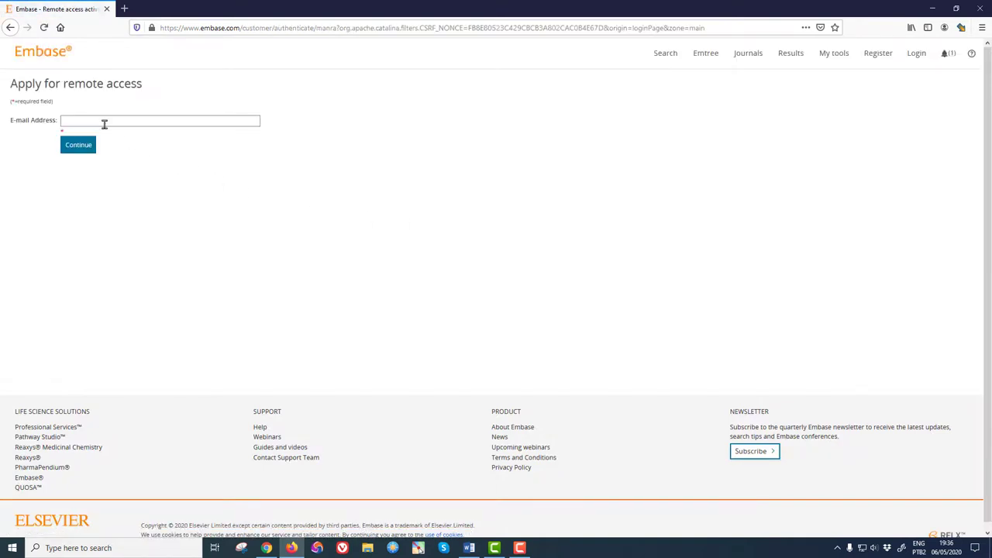